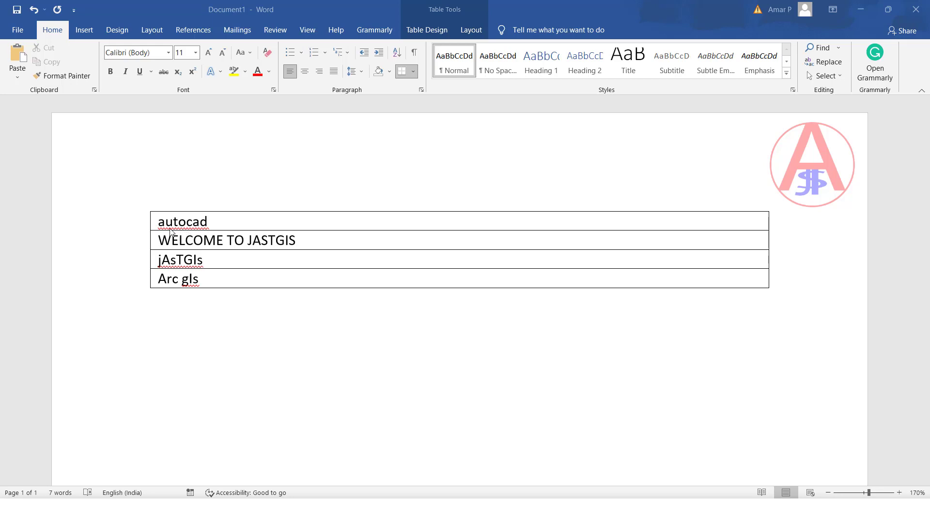
Place the caret in the first cell of the four-row table to start editing
{"action": "left_click", "coordinate": [169, 228]}
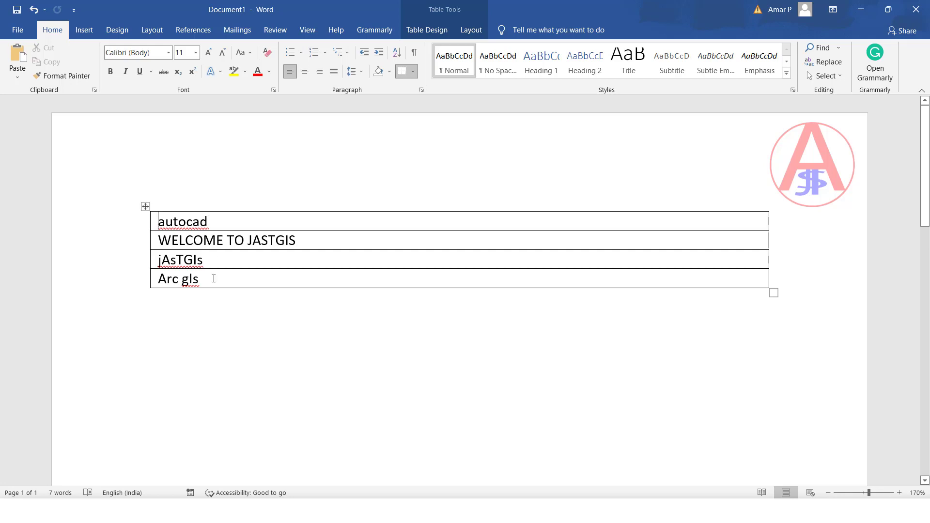
Set all the table text to 22 pt font size, then select autocad in the first row
{"action": "key", "text": "ctrl+a"}
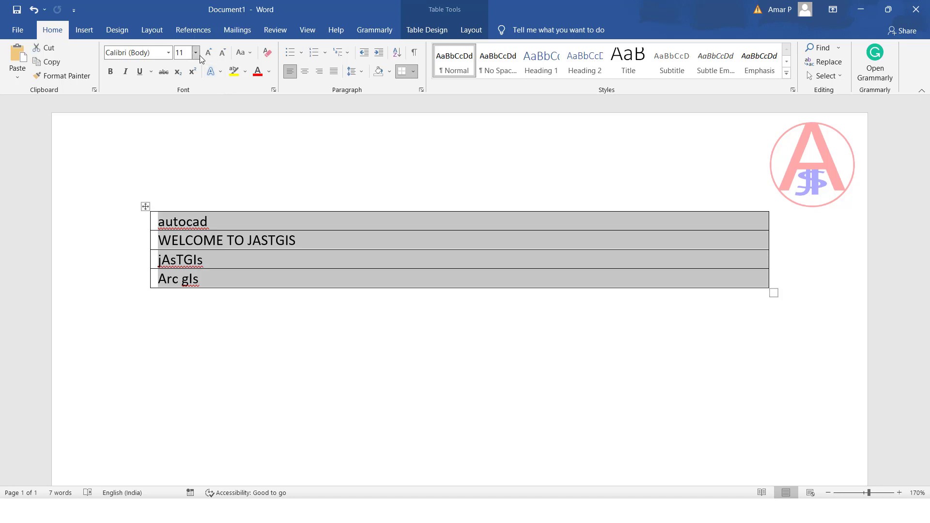
{"action": "left_click", "coordinate": [195, 53]}
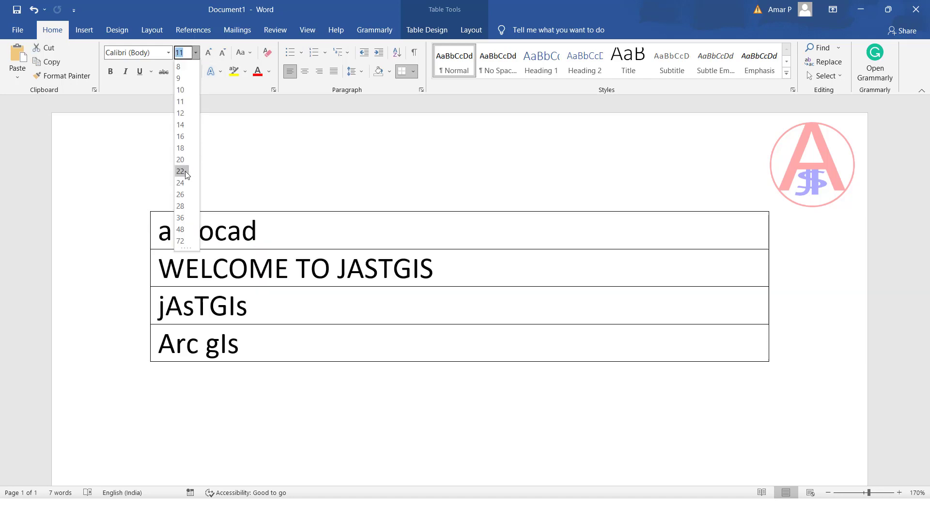
{"action": "left_click", "coordinate": [186, 171]}
{"action": "left_click", "coordinate": [266, 313]}
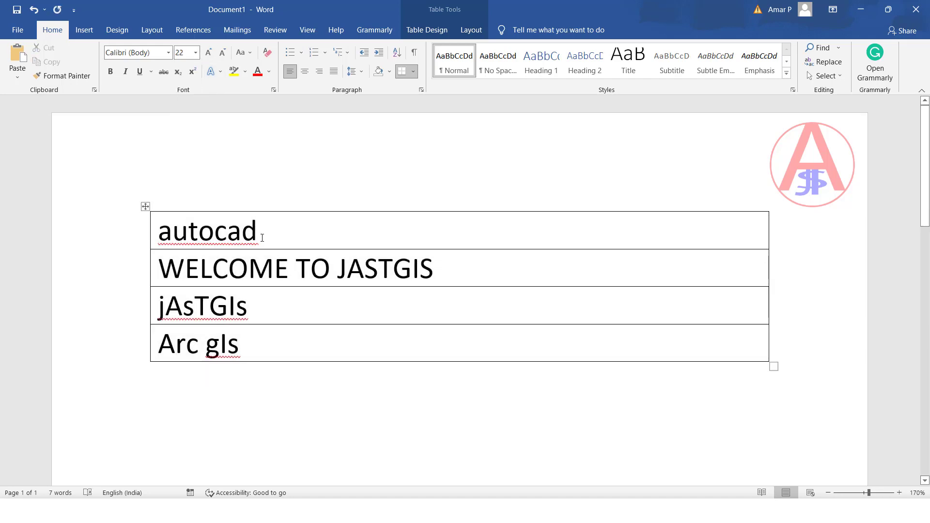
{"action": "left_click_drag", "start_coordinate": [262, 238], "coordinate": [159, 234]}
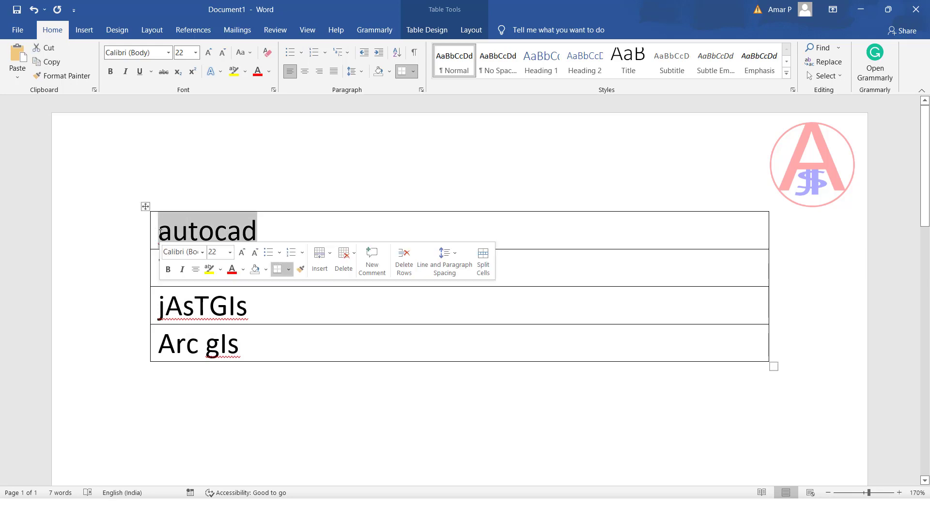
Convert autocad to AUTOCAD with UPPERCASE Change Case and reselect the word
{"action": "left_click", "coordinate": [250, 53]}
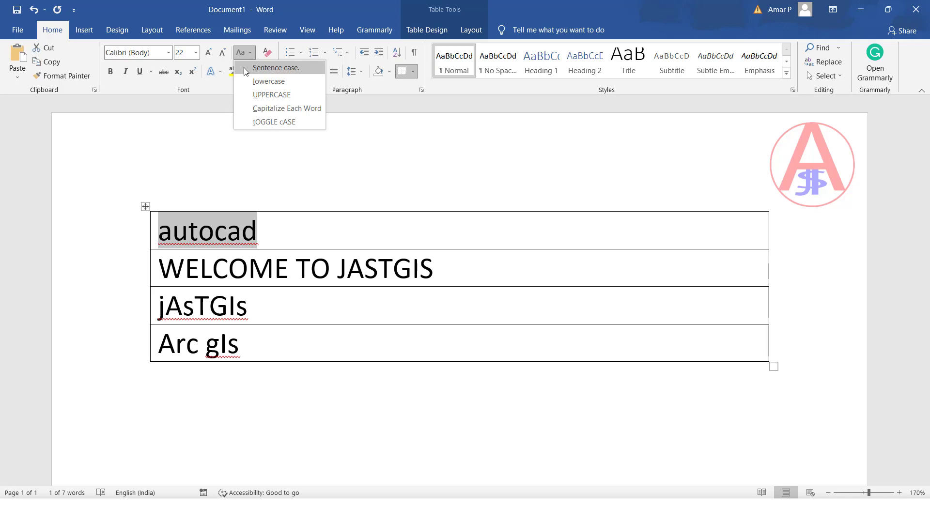
{"action": "left_click", "coordinate": [264, 94]}
{"action": "left_click", "coordinate": [229, 242]}
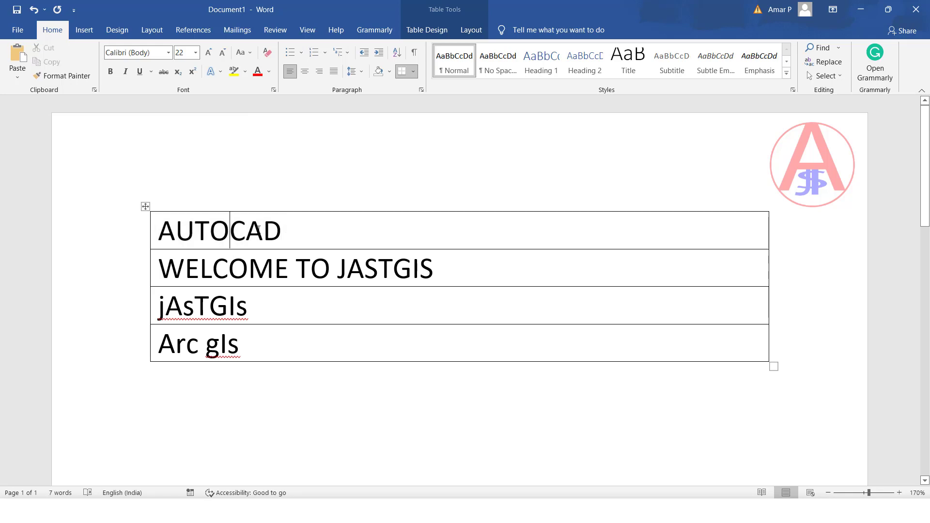
{"action": "left_click_drag", "start_coordinate": [281, 233], "coordinate": [158, 237]}
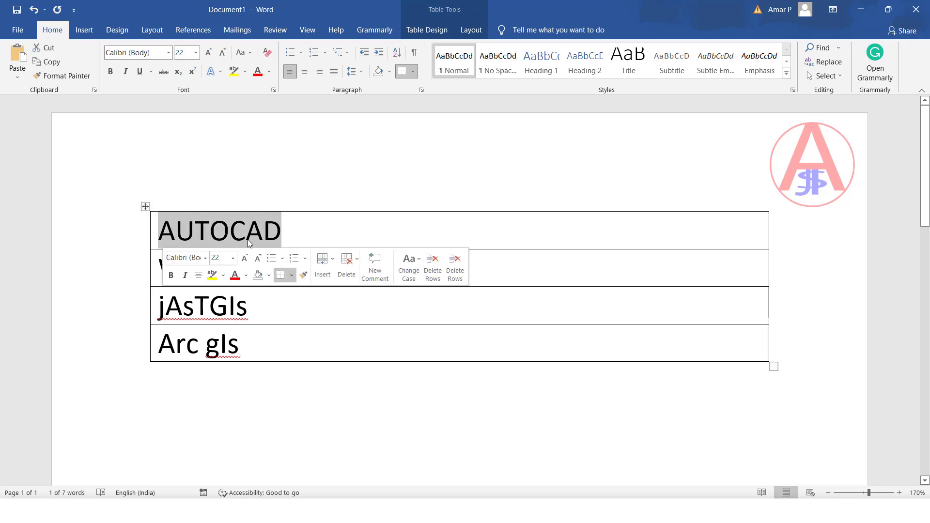
{"action": "left_click", "coordinate": [289, 230]}
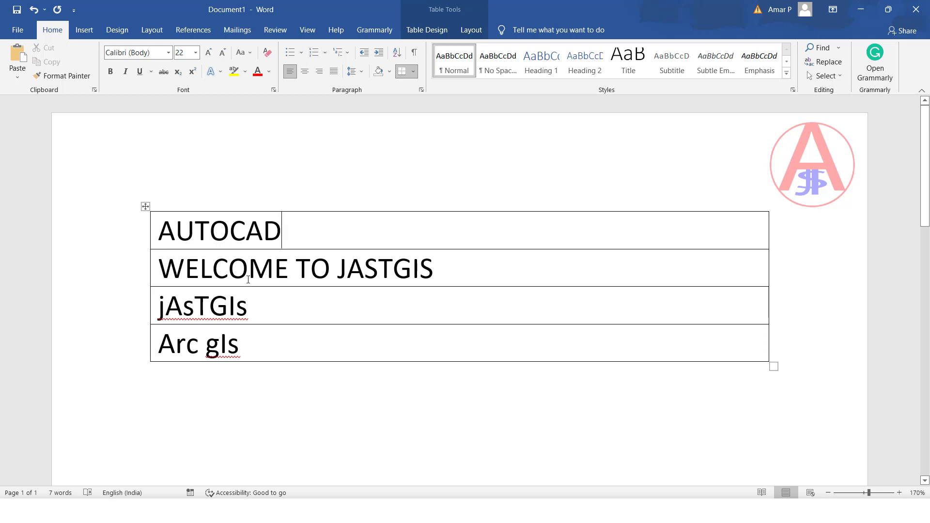
Change WELCOME TO JASTGIS to lowercase welcome to jastgis via Change Case
{"action": "left_click", "coordinate": [160, 266]}
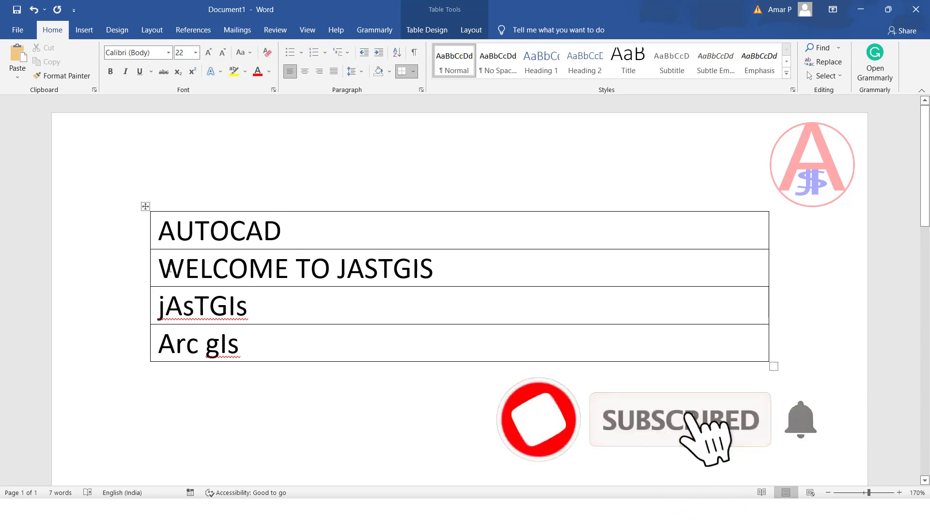
{"action": "left_click_drag", "start_coordinate": [173, 266], "coordinate": [433, 268]}
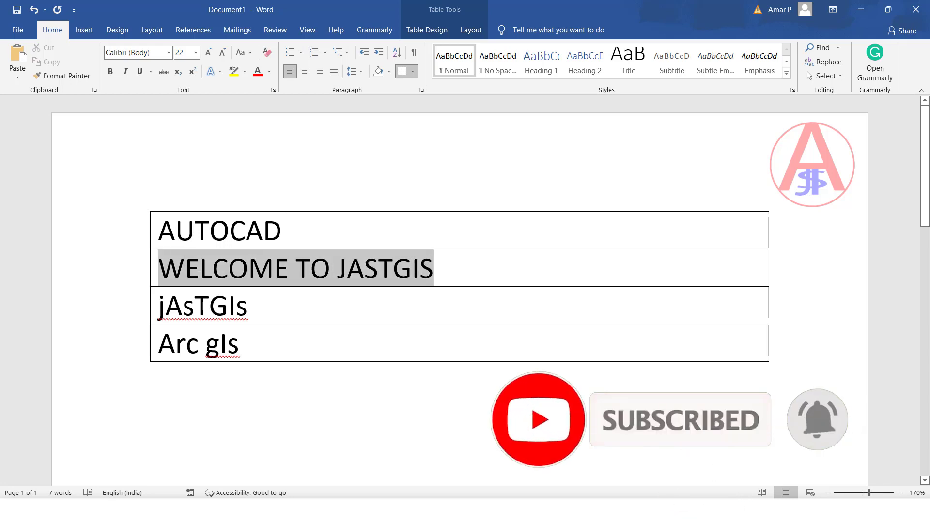
{"action": "left_click", "coordinate": [251, 57]}
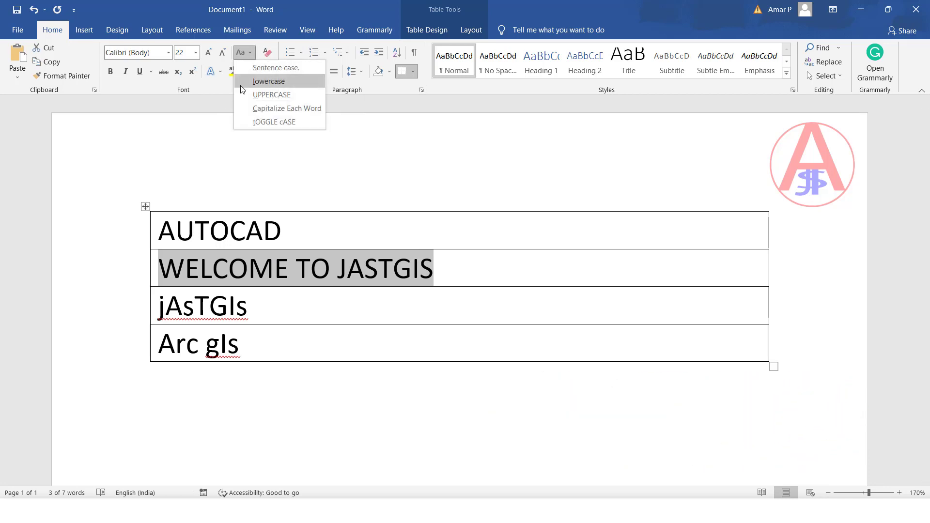
{"action": "left_click", "coordinate": [269, 81]}
{"action": "left_click", "coordinate": [305, 268]}
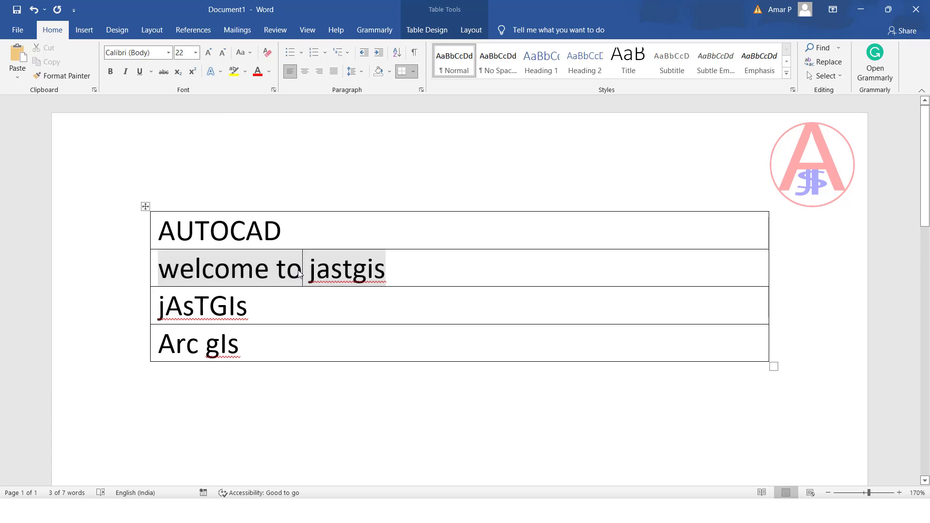
{"action": "left_click_drag", "start_coordinate": [398, 265], "coordinate": [192, 269]}
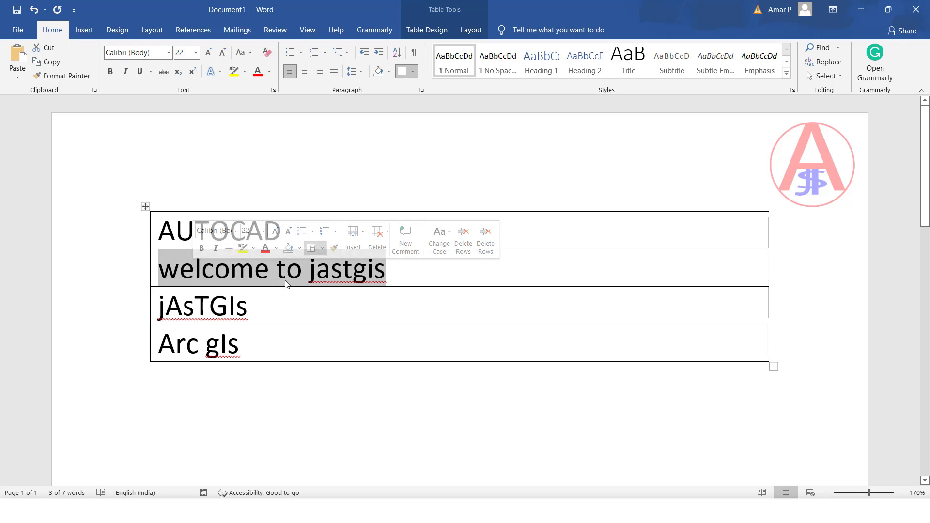
Select jAsTGIs in the third row
{"action": "left_click", "coordinate": [266, 305]}
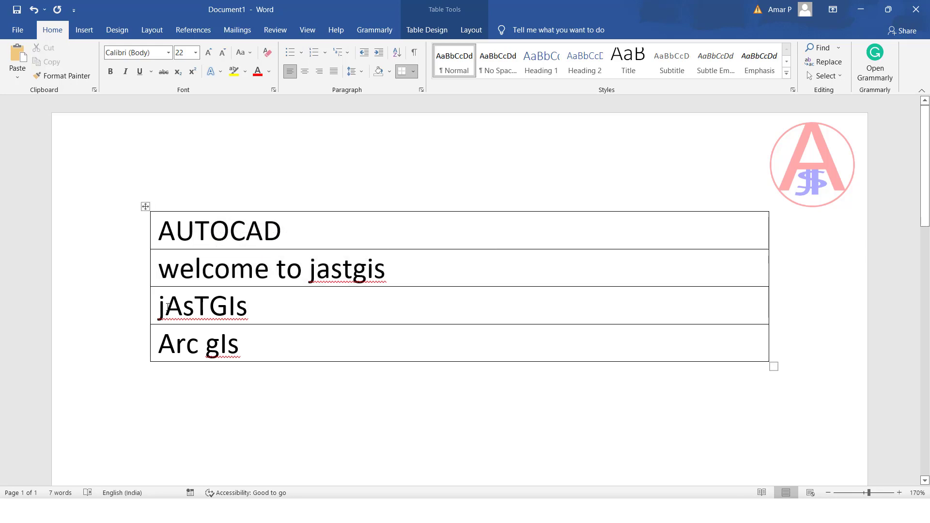
{"action": "left_click_drag", "start_coordinate": [167, 306], "coordinate": [158, 307]}
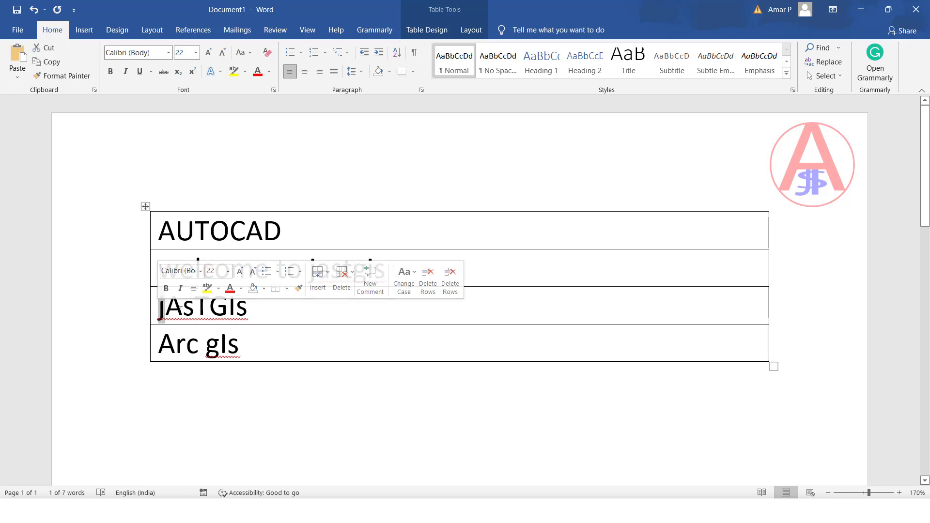
{"action": "left_click", "coordinate": [177, 310]}
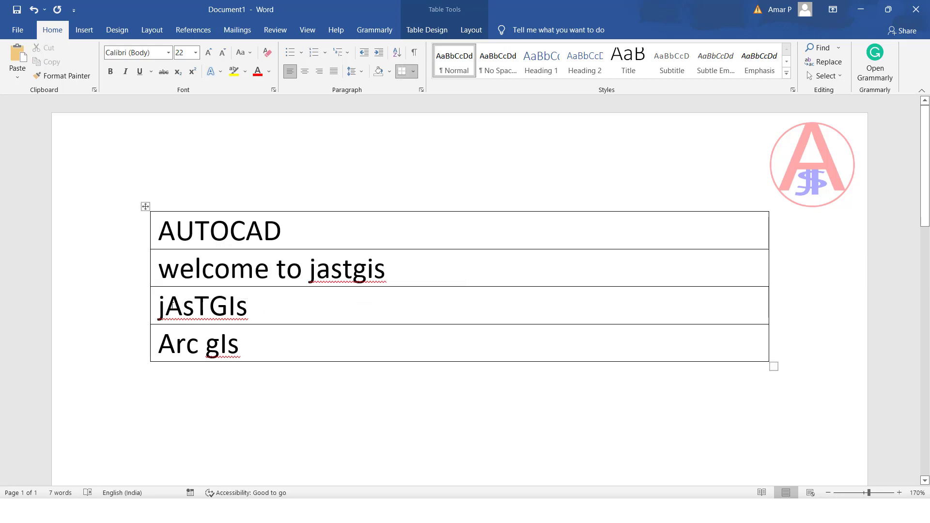
{"action": "left_click_drag", "start_coordinate": [255, 308], "coordinate": [158, 307]}
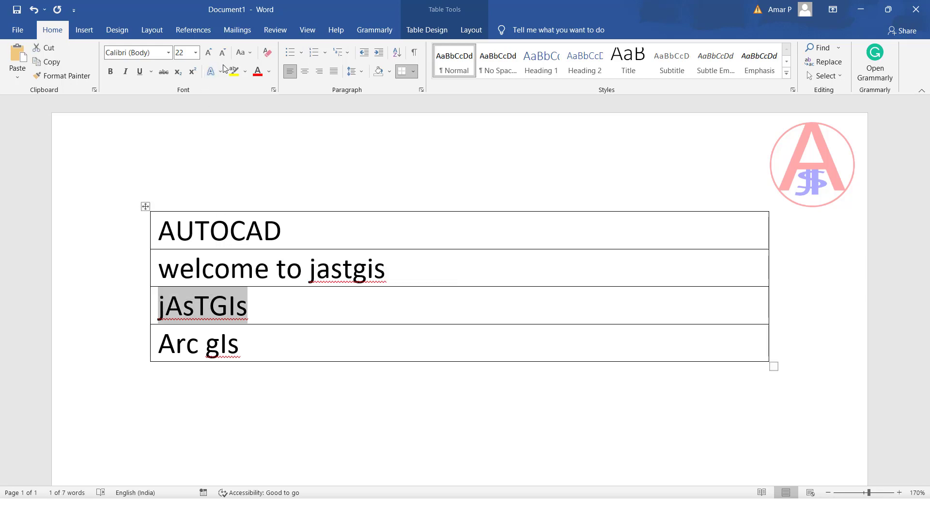
{"action": "left_click", "coordinate": [244, 56]}
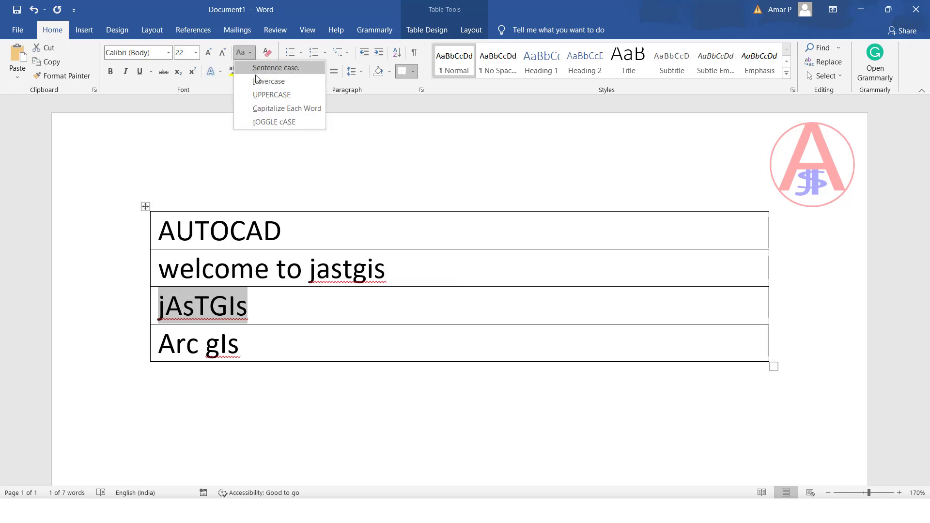
{"action": "left_click", "coordinate": [260, 96]}
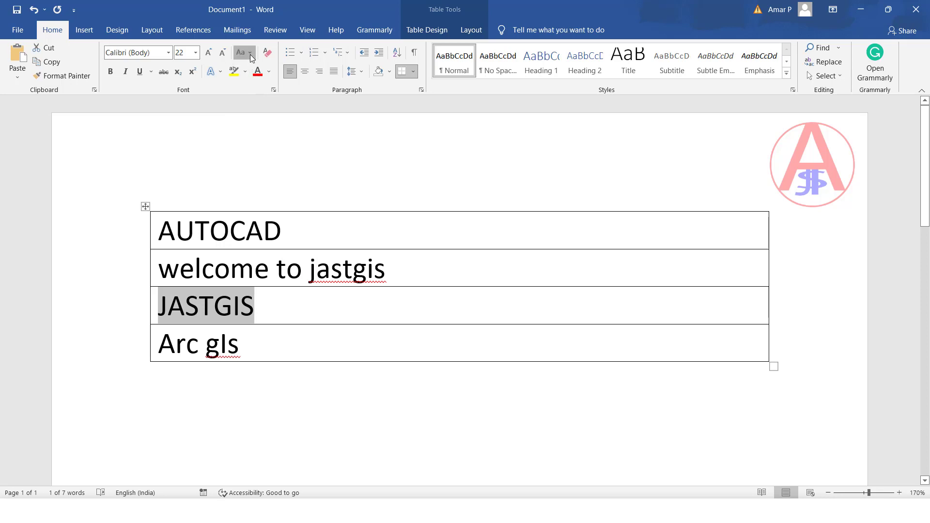
{"action": "left_click", "coordinate": [246, 53]}
{"action": "left_click", "coordinate": [265, 82]}
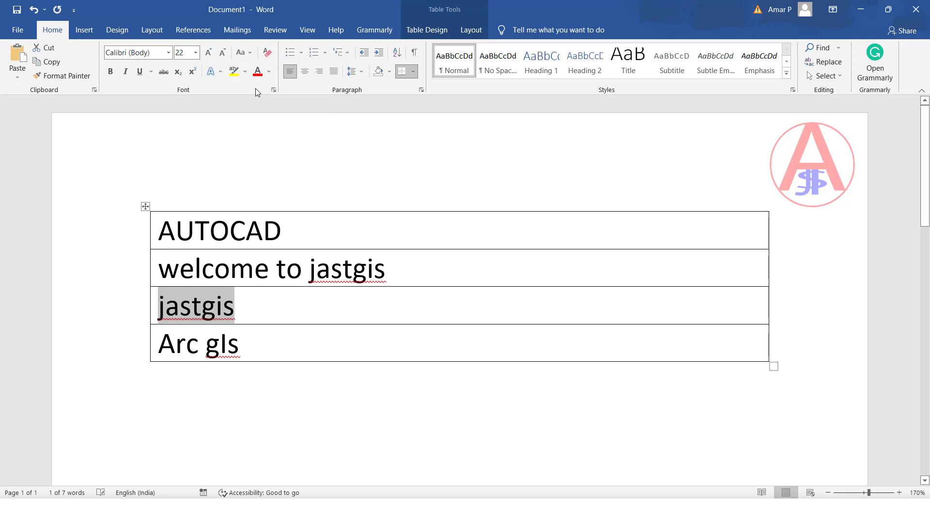
{"action": "left_click", "coordinate": [246, 310]}
{"action": "key", "text": "ctrl+z"}
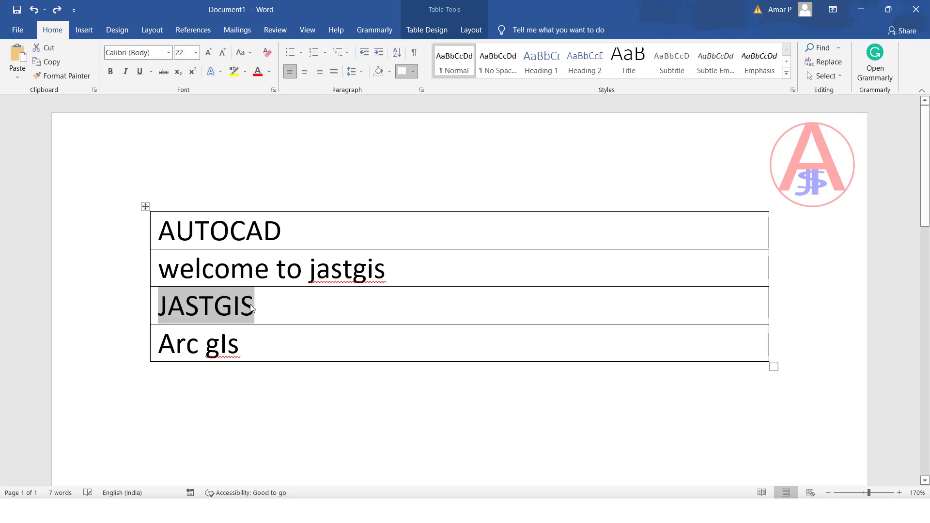
{"action": "key", "text": "ctrl+z"}
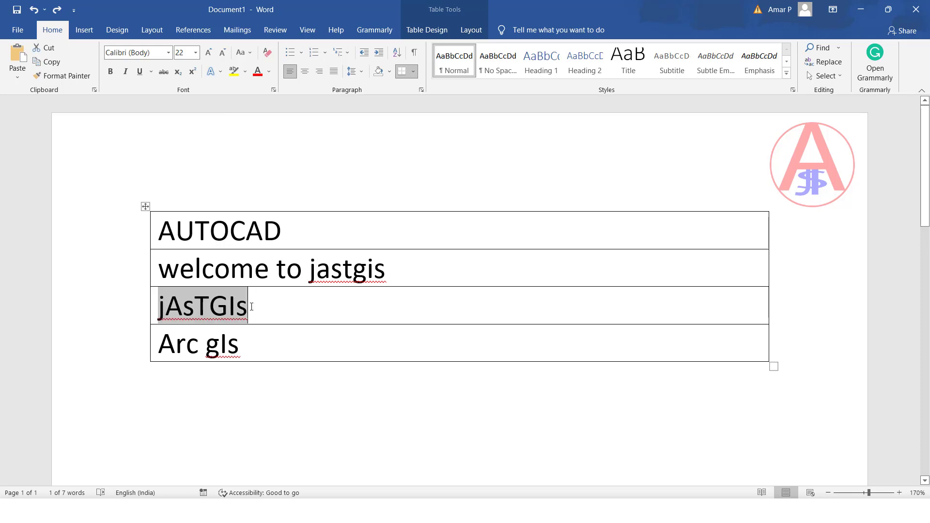
{"action": "left_click", "coordinate": [250, 308]}
{"action": "left_click_drag", "start_coordinate": [250, 306], "coordinate": [157, 304]}
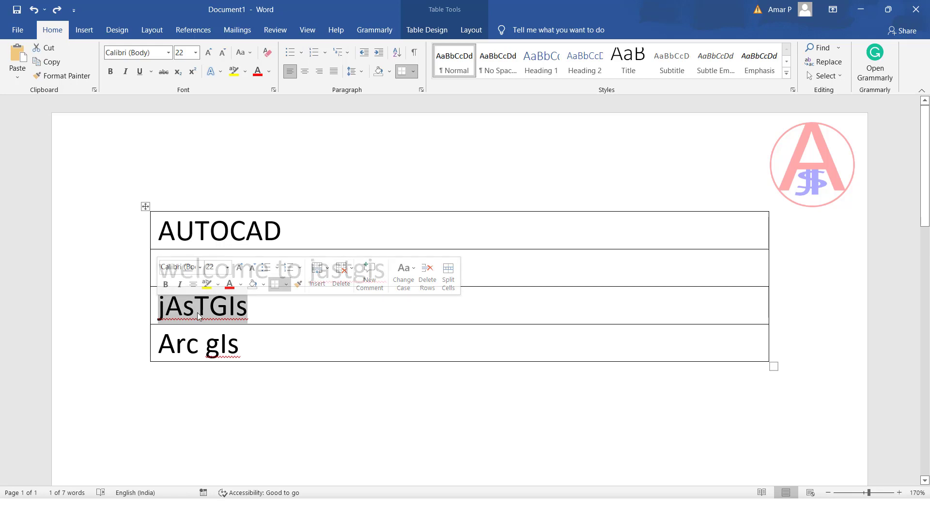
Apply Capitalize Each Word so jAsTGIs becomes Jastgis, and check its first letter
{"action": "left_click", "coordinate": [251, 53]}
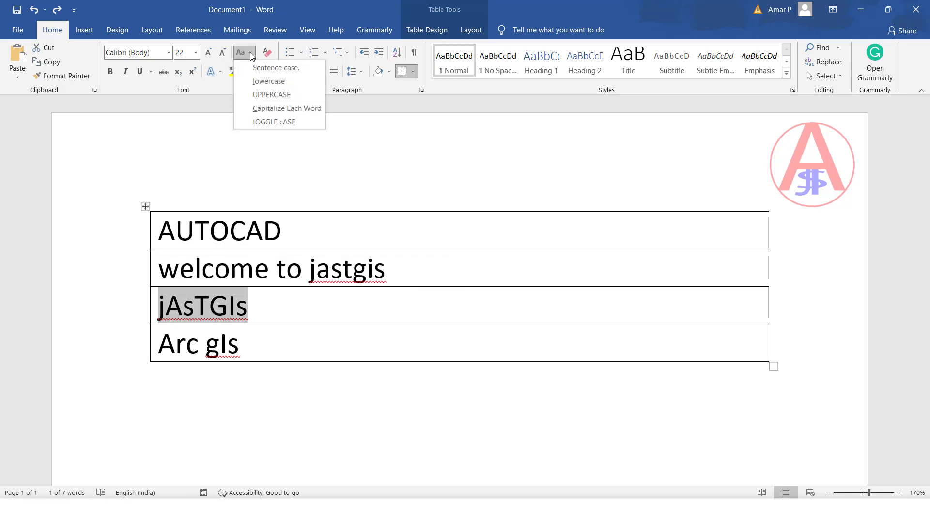
{"action": "left_click", "coordinate": [270, 109]}
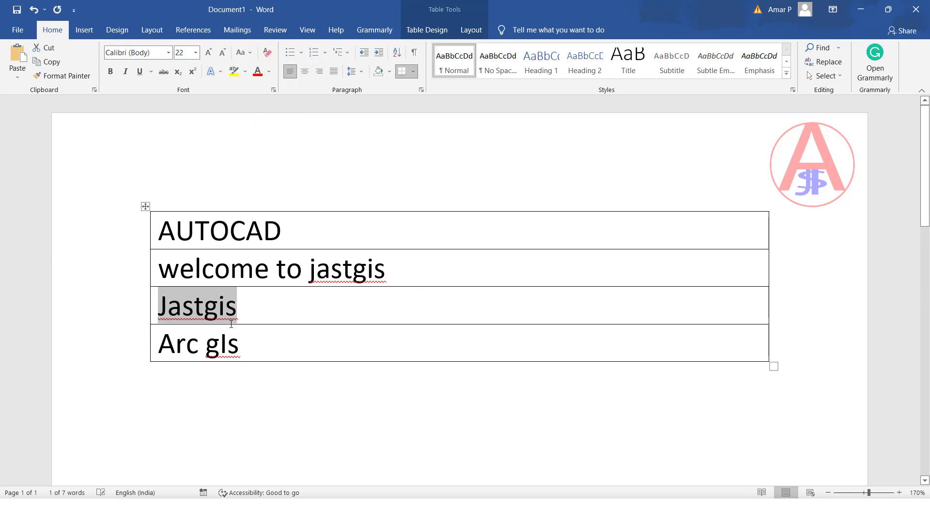
{"action": "left_click", "coordinate": [167, 306]}
{"action": "left_click_drag", "start_coordinate": [168, 307], "coordinate": [158, 306]}
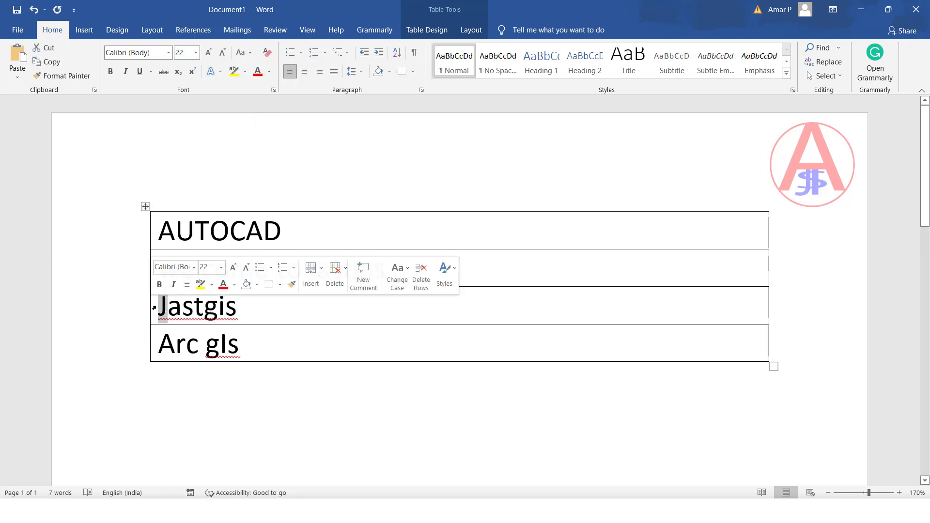
{"action": "left_click", "coordinate": [250, 308]}
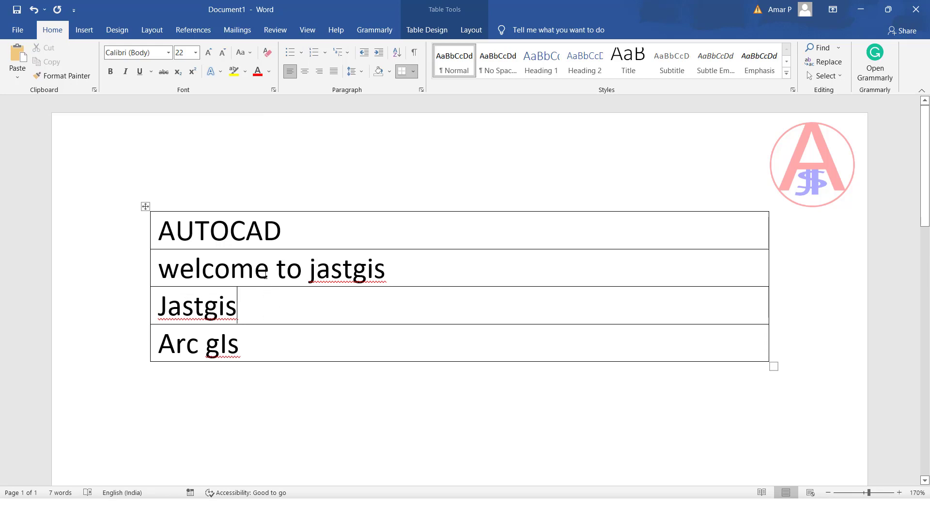
Examine the letters of Arc gIs in the last row by selecting parts of it
{"action": "left_click_drag", "start_coordinate": [238, 345], "coordinate": [158, 345]}
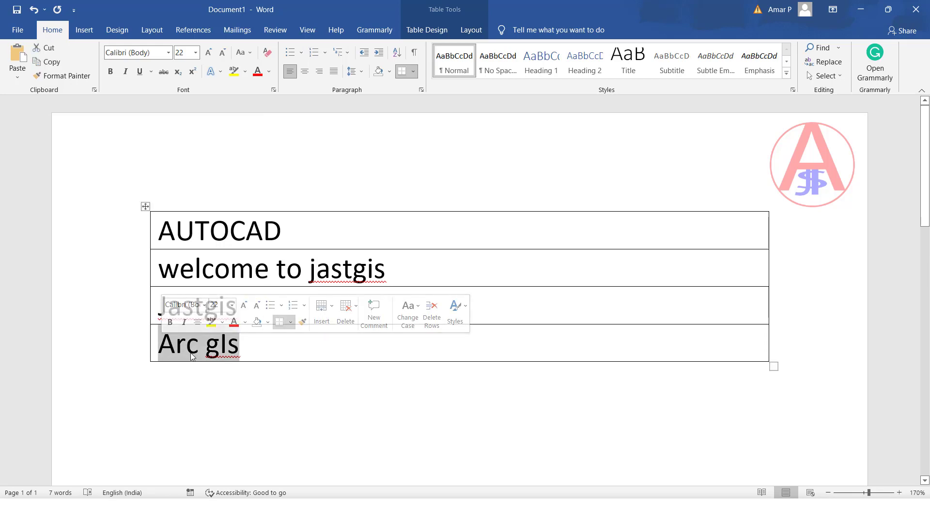
{"action": "left_click", "coordinate": [208, 353]}
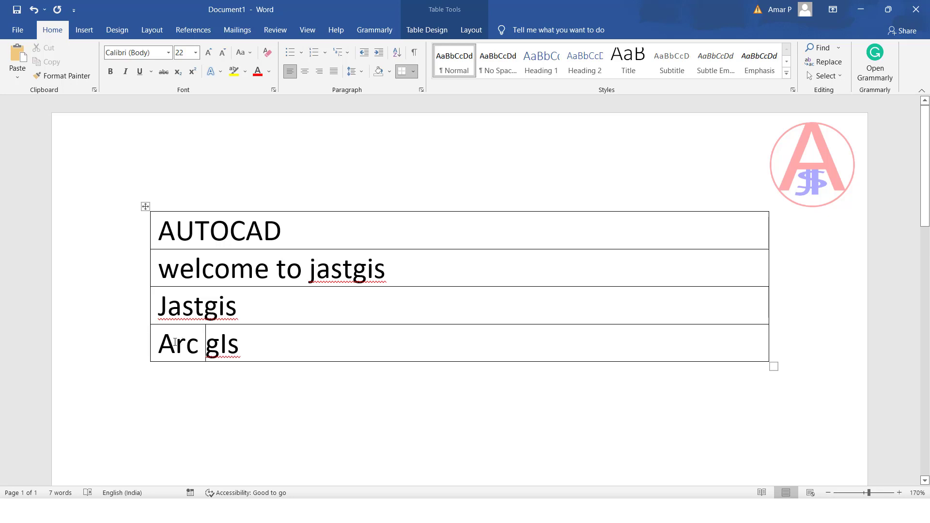
{"action": "mouse_move", "coordinate": [173, 340]}
{"action": "left_mouse_down"}
{"action": "mouse_move", "coordinate": [158, 342]}
{"action": "mouse_move", "coordinate": [240, 345]}
{"action": "left_mouse_up"}
{"action": "left_click", "coordinate": [207, 345]}
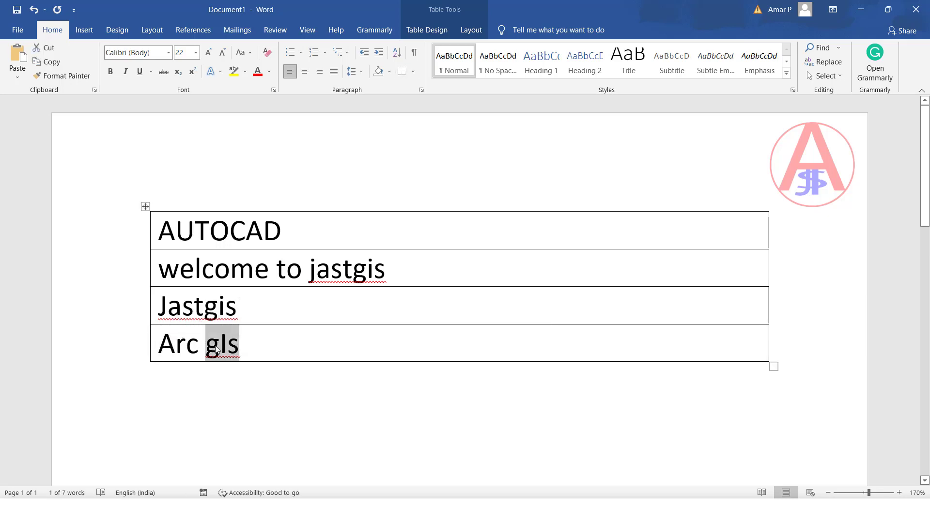
{"action": "left_click", "coordinate": [221, 345]}
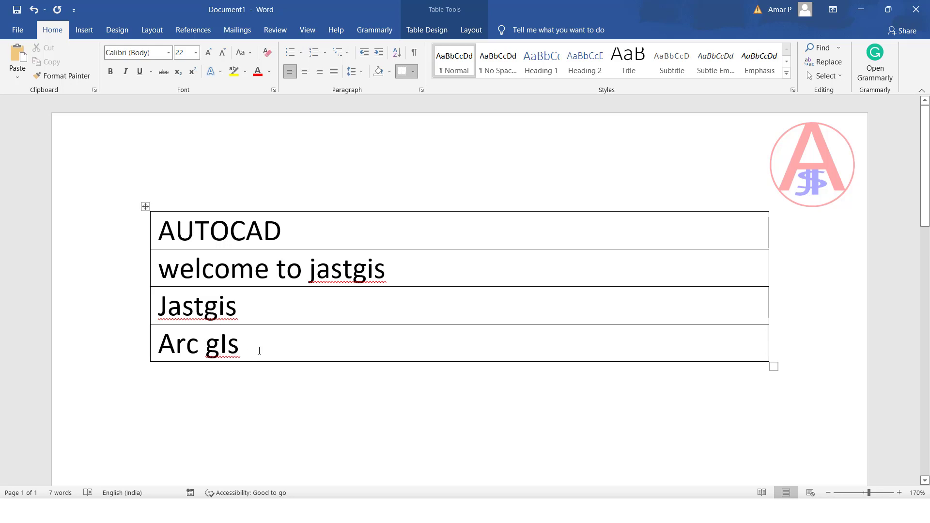
Apply Capitalize Each Word to the last row so it reads Arc Gis
{"action": "left_click_drag", "start_coordinate": [257, 347], "coordinate": [141, 336]}
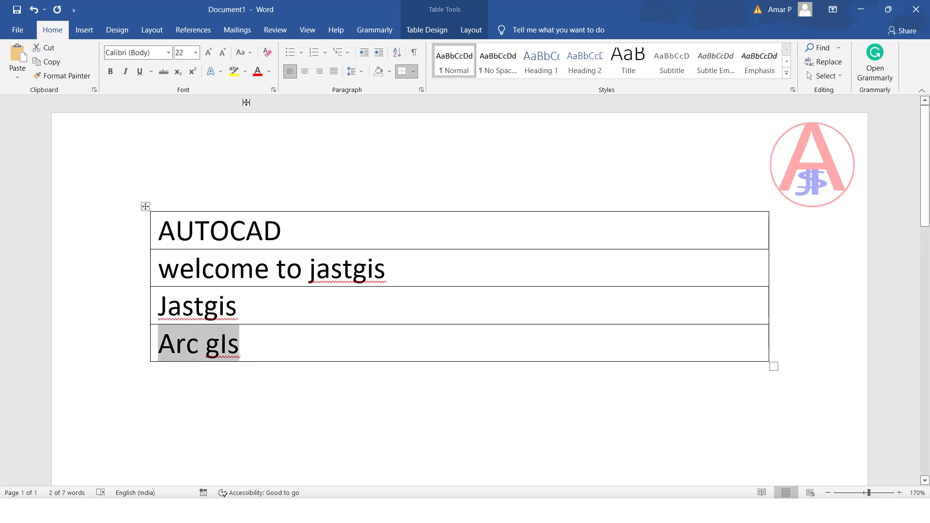
{"action": "left_click", "coordinate": [244, 52]}
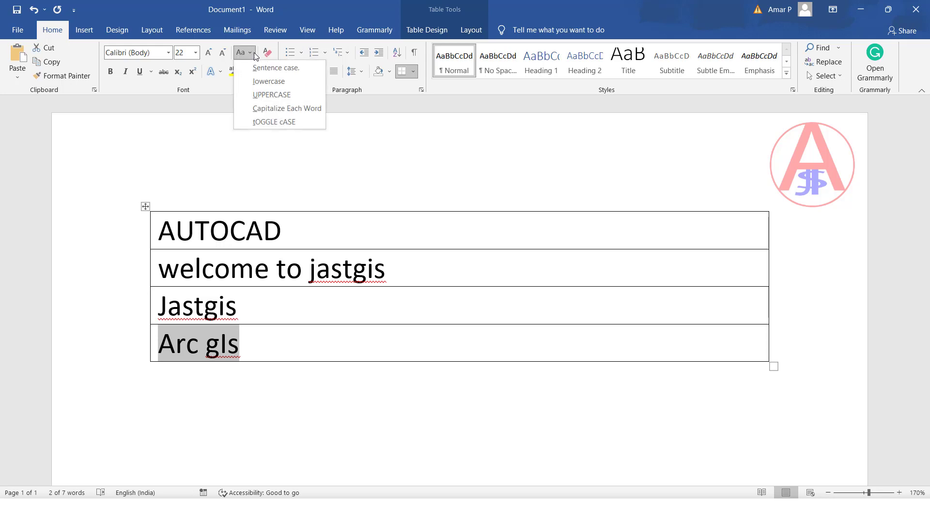
{"action": "left_click", "coordinate": [266, 109]}
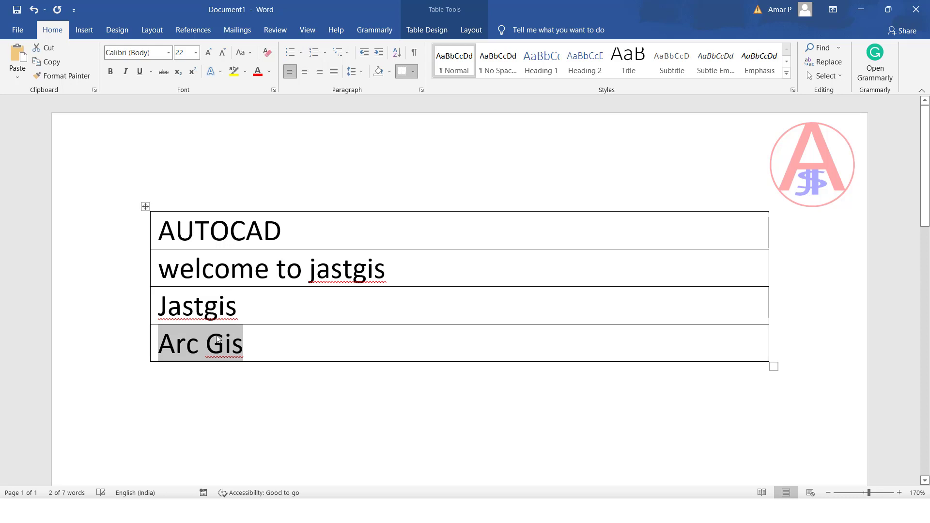
{"action": "left_click", "coordinate": [241, 357]}
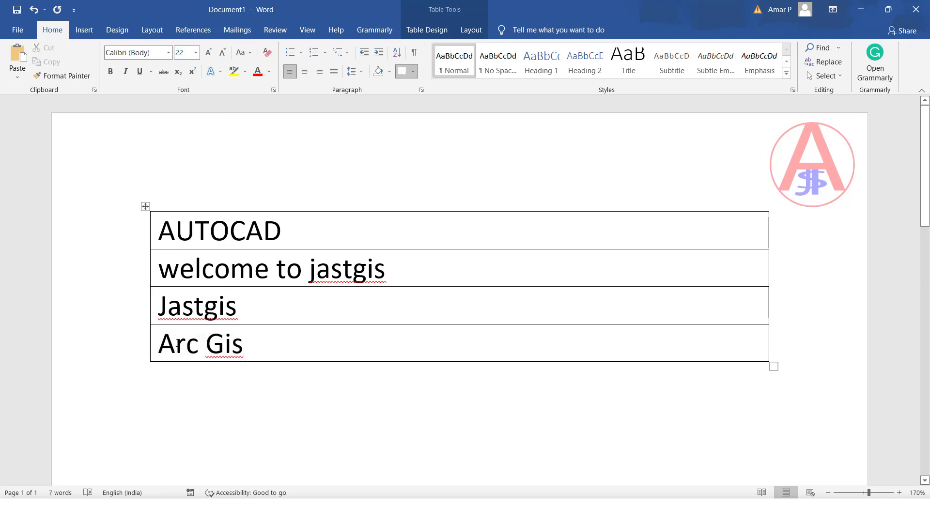
Check the capital A and G in Arc Gis, then move to the second row
{"action": "left_click", "coordinate": [177, 345]}
{"action": "left_click_drag", "start_coordinate": [176, 341], "coordinate": [173, 355]}
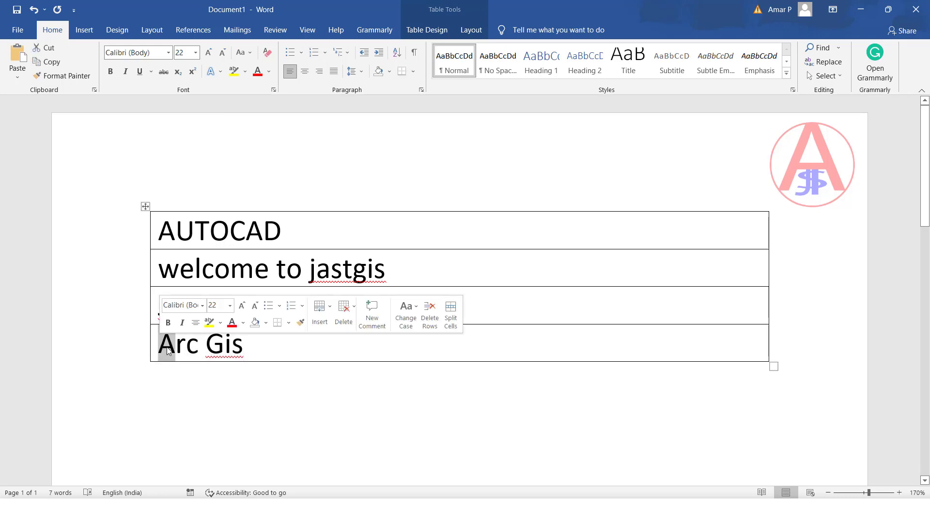
{"action": "left_click", "coordinate": [242, 347]}
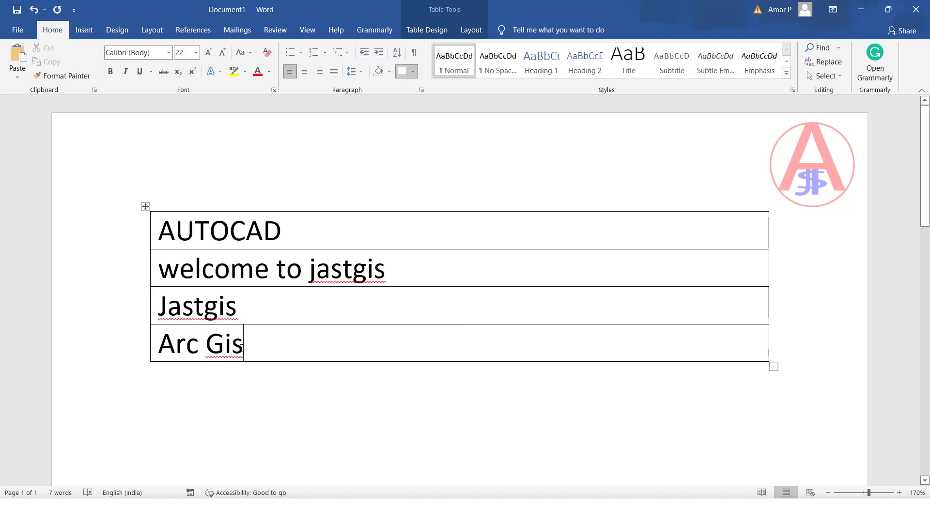
{"action": "left_click_drag", "start_coordinate": [225, 347], "coordinate": [208, 347]}
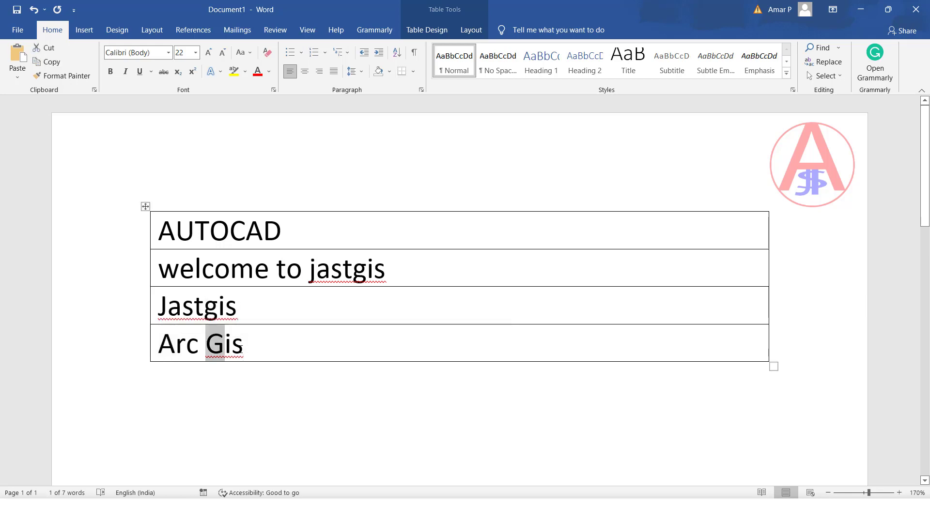
{"action": "key", "text": "End"}
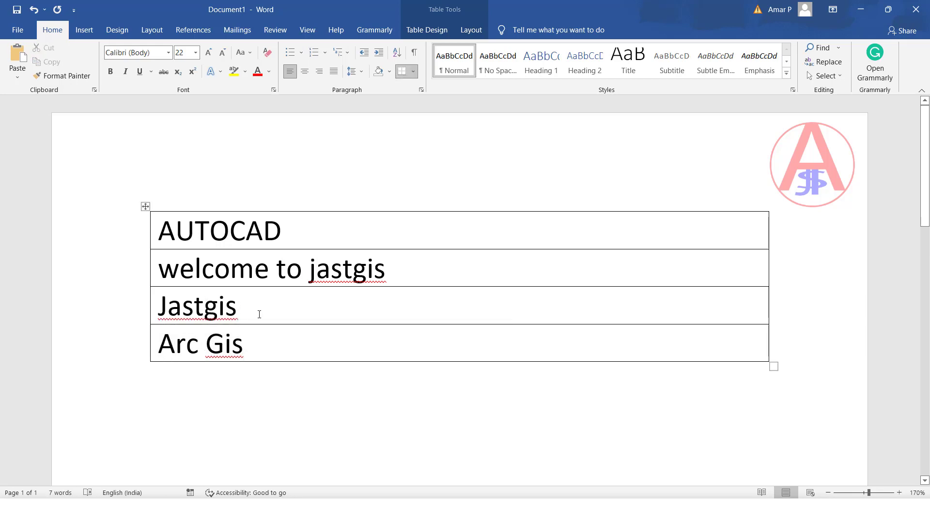
{"action": "left_click", "coordinate": [366, 264]}
Apply Capitalize Each Word to welcome to jastgis, making it Welcome To Jastgis
{"action": "left_click_drag", "start_coordinate": [367, 264], "coordinate": [156, 267]}
{"action": "left_click", "coordinate": [250, 54]}
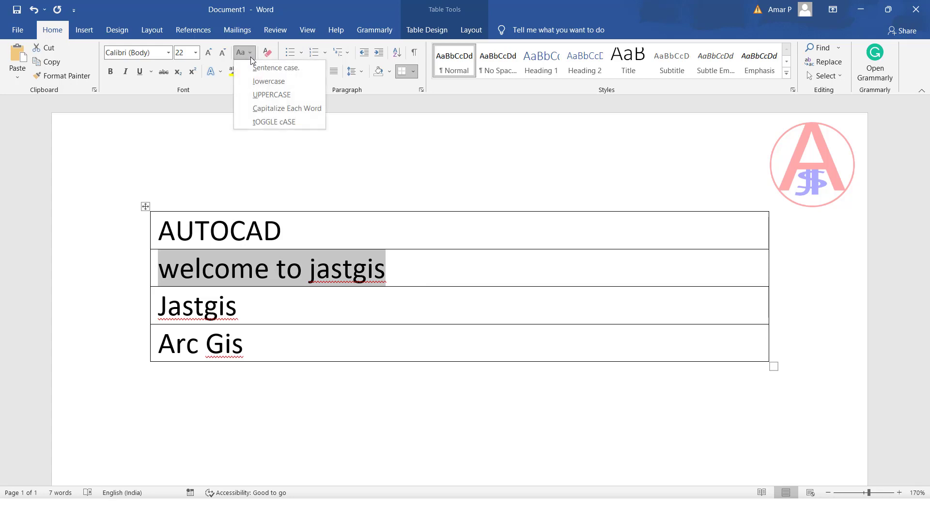
{"action": "left_click", "coordinate": [265, 110]}
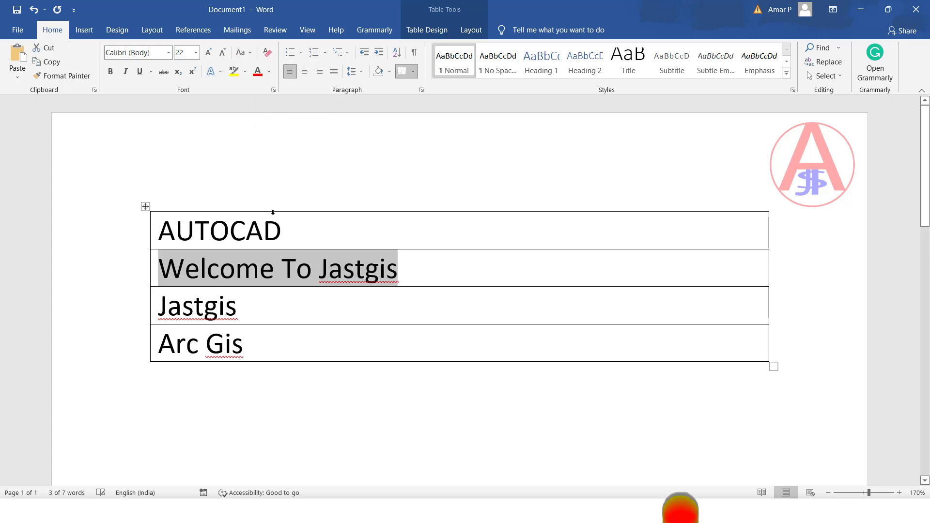
{"action": "left_click", "coordinate": [274, 266]}
Verify the capital W of Welcome and J of Jastgis in the second row
{"action": "left_click_drag", "start_coordinate": [159, 267], "coordinate": [185, 267]}
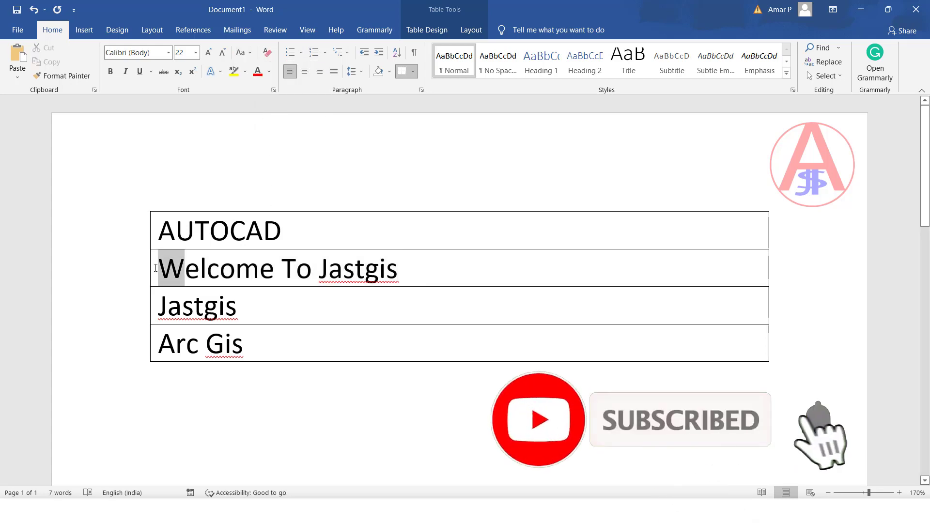
{"action": "left_click", "coordinate": [294, 271]}
{"action": "left_click", "coordinate": [286, 267]}
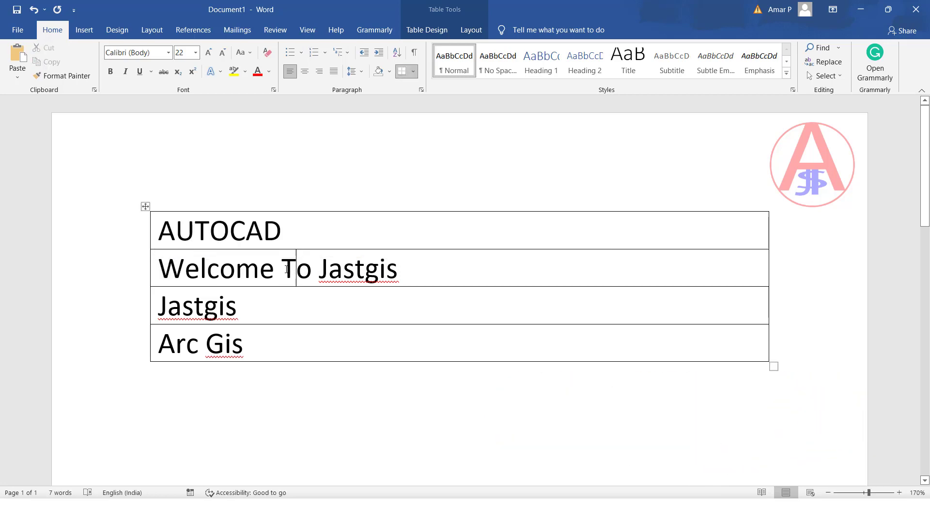
{"action": "double_click", "coordinate": [334, 270]}
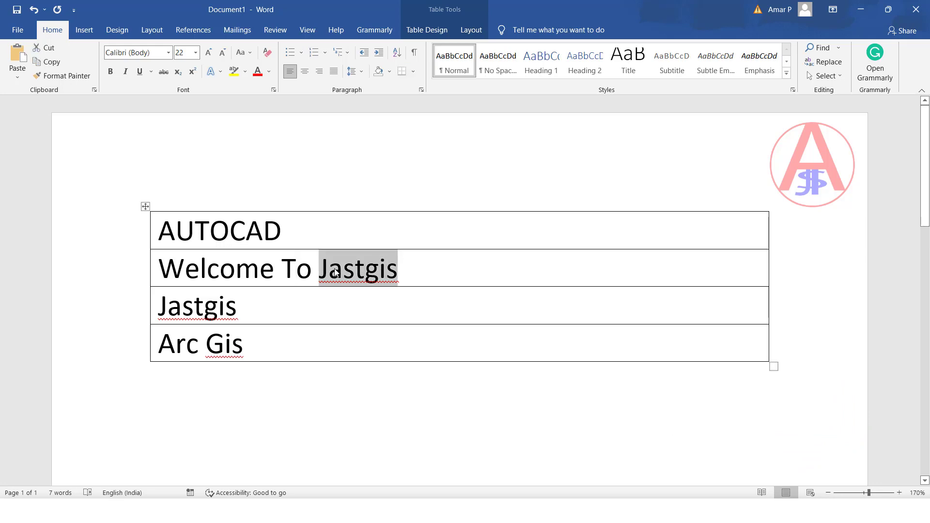
{"action": "left_click_drag", "start_coordinate": [329, 270], "coordinate": [318, 270]}
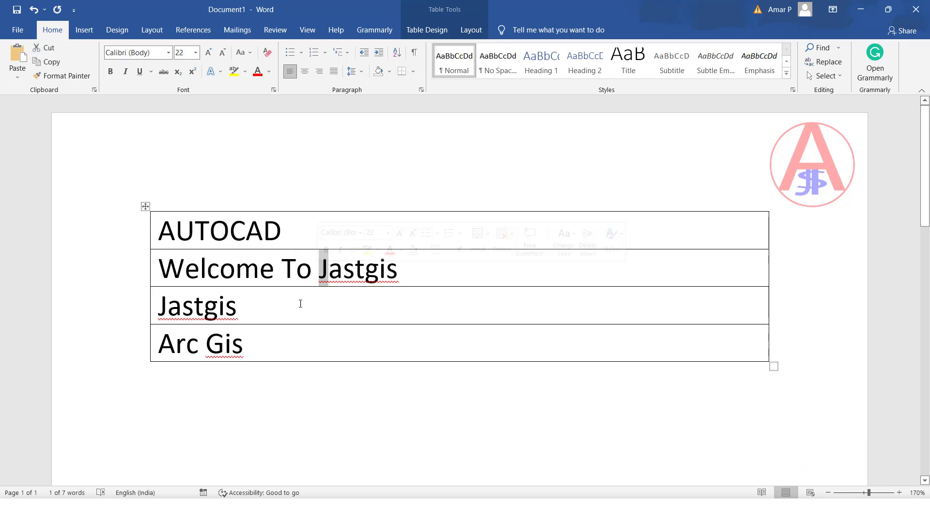
{"action": "left_click", "coordinate": [271, 302]}
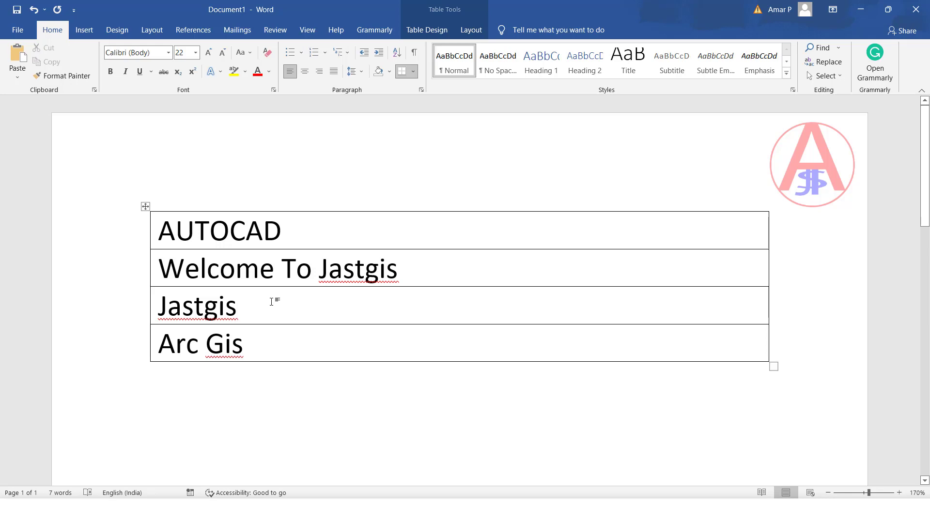